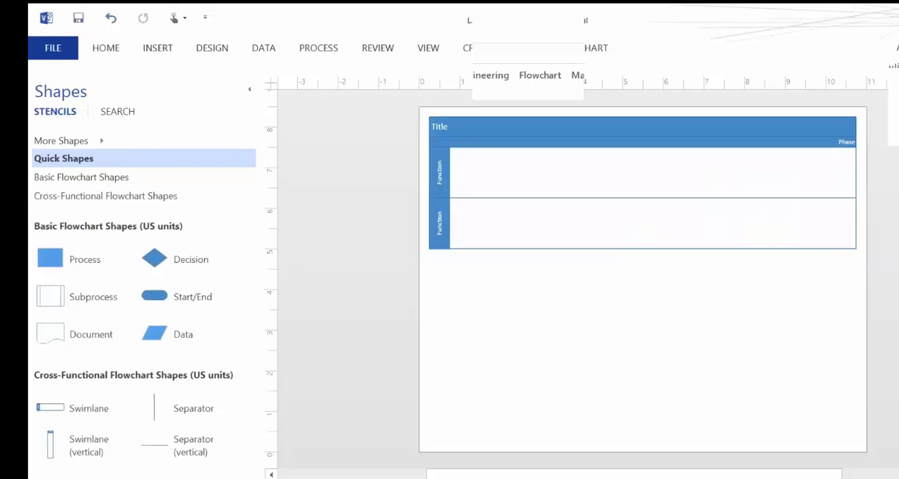
Delete the default horizontal cross-functional flowchart, including both swimlanes and the title block, from the page.
scroll(572, 281, up, 1)
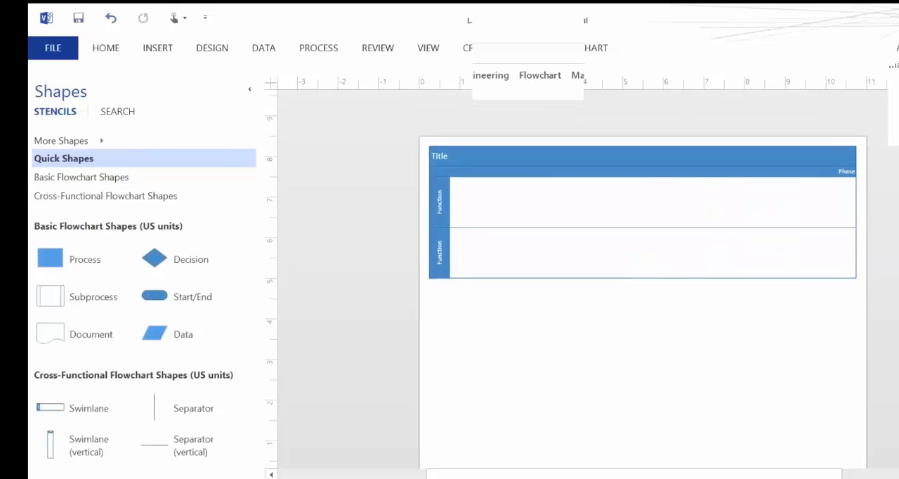
scroll(583, 281, left, 1)
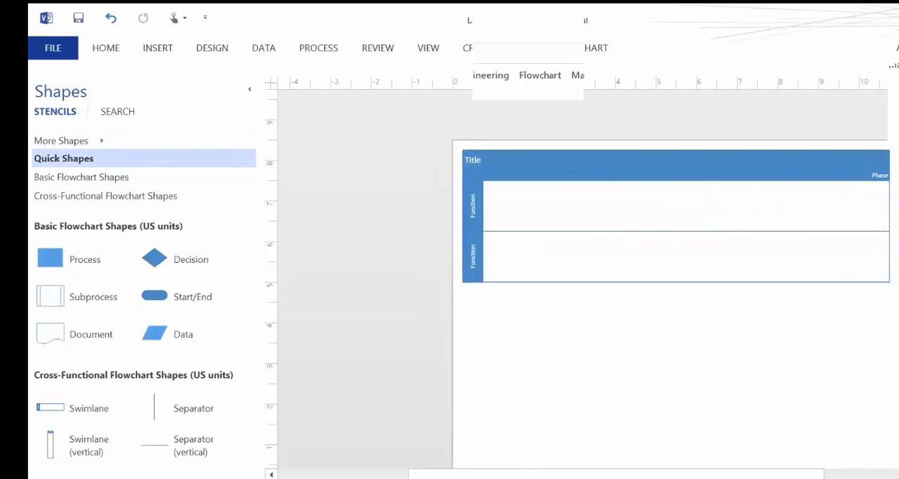
drag(50, 407, 597, 232)
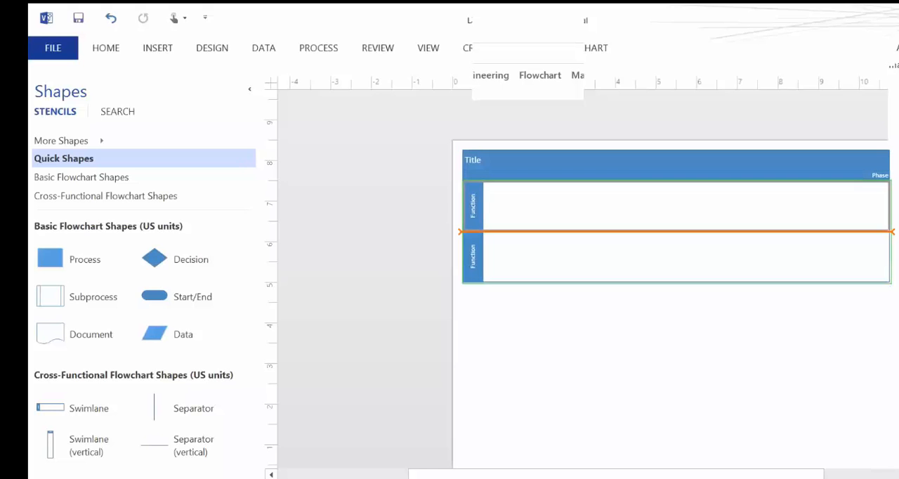
key(Delete)
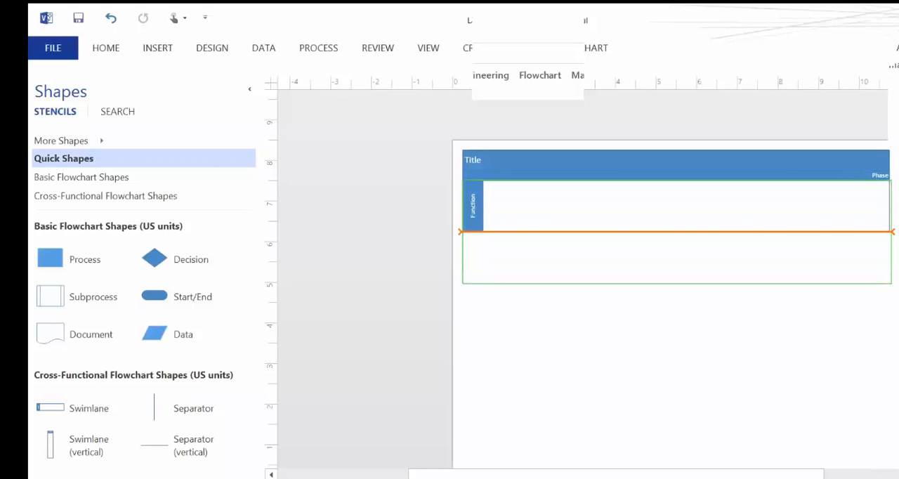
scroll(676, 210, up, 1)
click(676, 193)
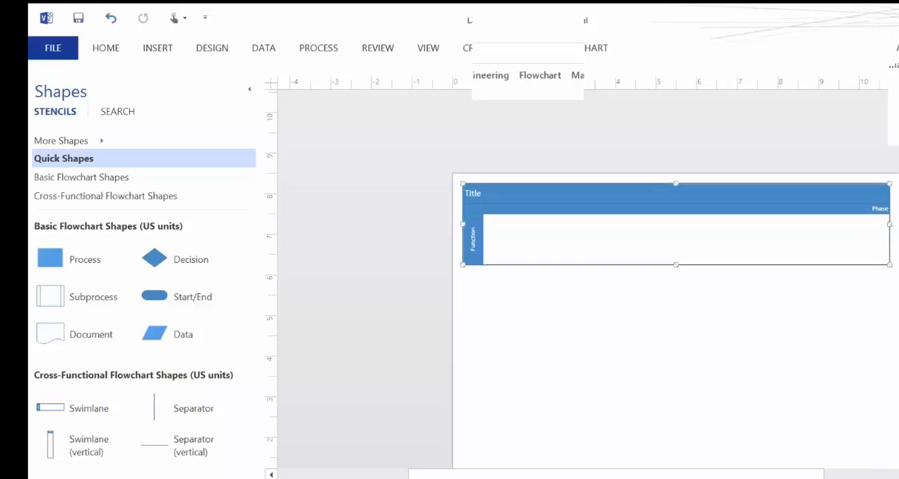
key(Delete)
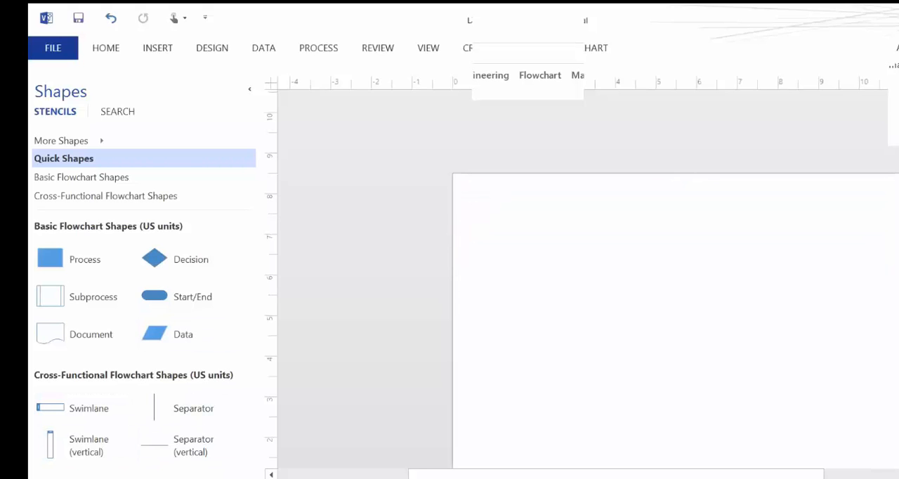
Place three vertical swimlanes side by side on the empty page to form a vertical cross-functional flowchart.
scroll(588, 281, down, 3)
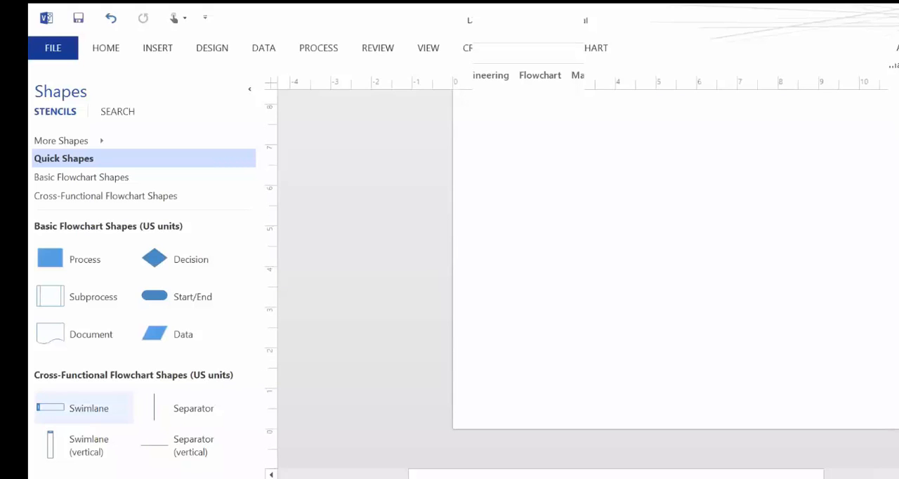
click(84, 408)
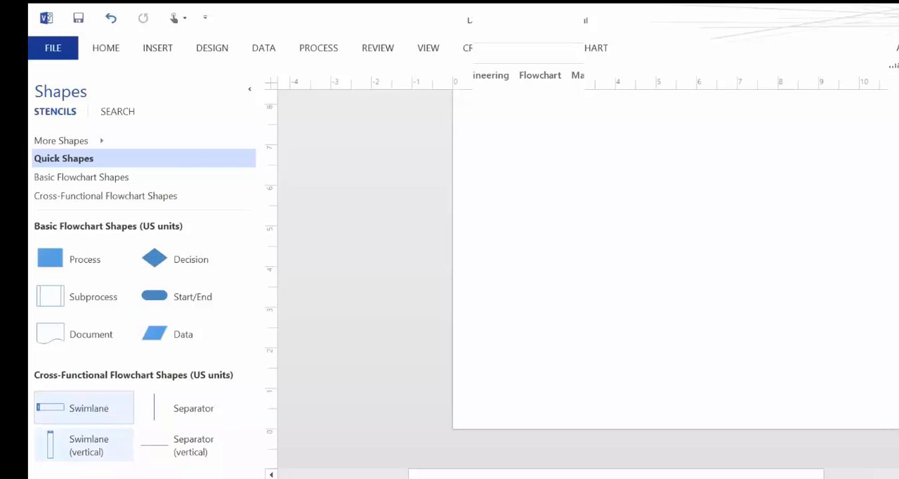
drag(84, 445, 534, 244)
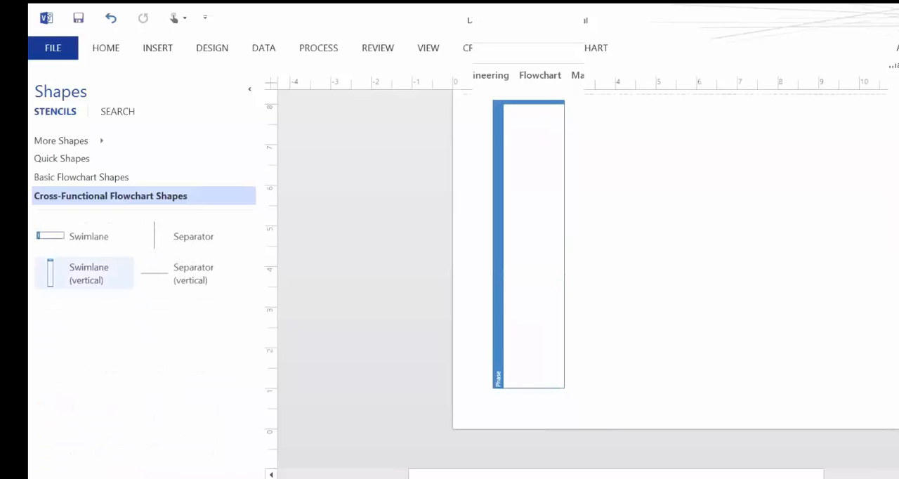
drag(84, 272, 595, 245)
drag(84, 273, 656, 245)
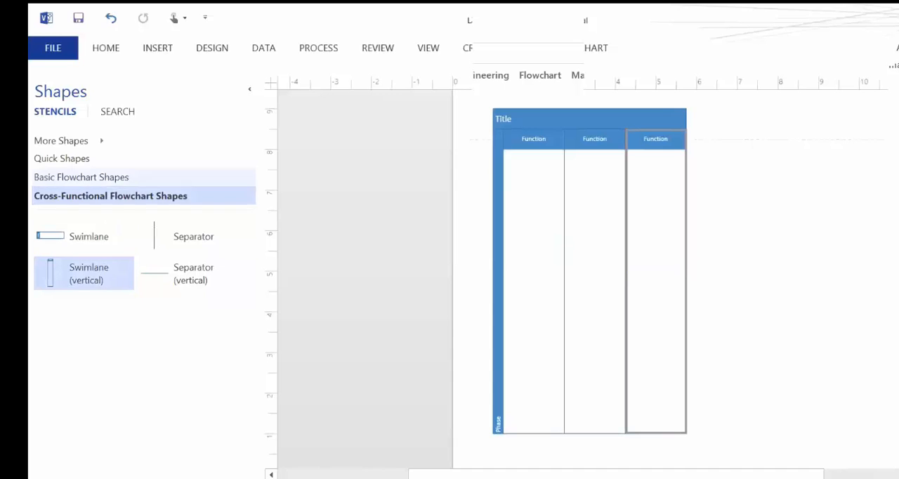
Add a Process shape near the head of the first swimlane and label it "Drive to Bank".
click(86, 176)
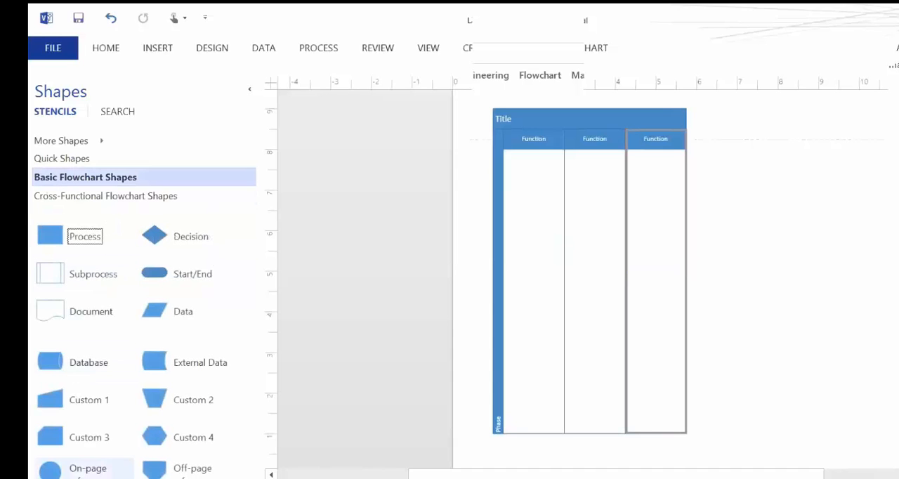
drag(50, 236, 533, 175)
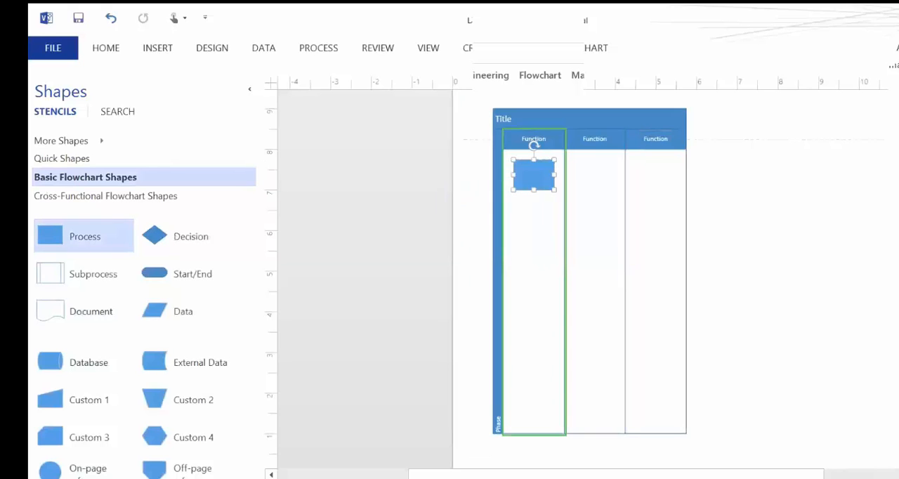
right_click(560, 174)
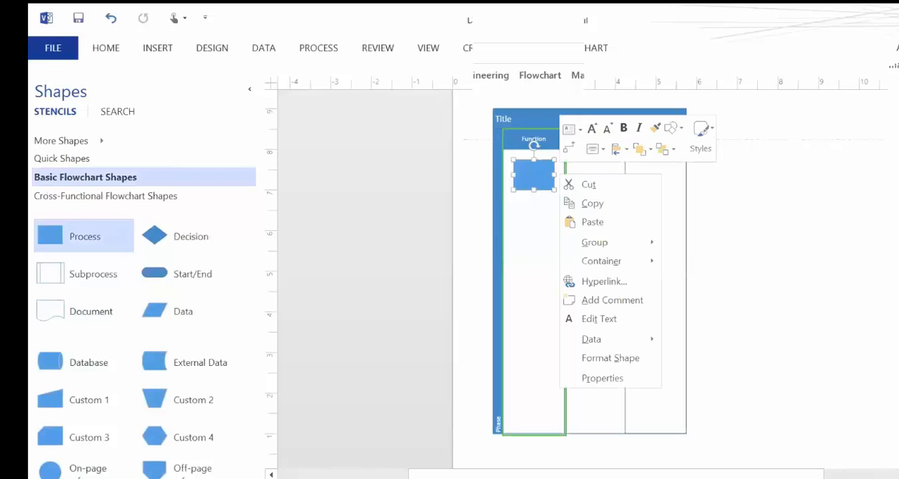
click(598, 318)
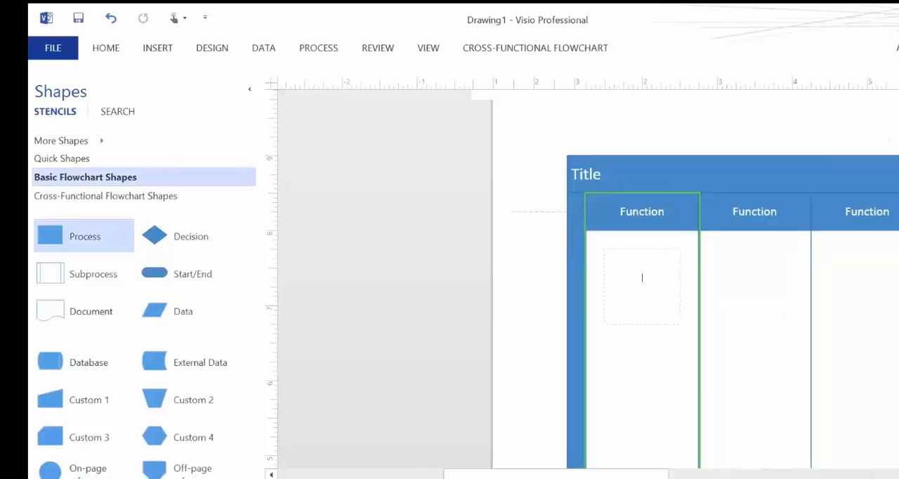
text(Drive to Bank)
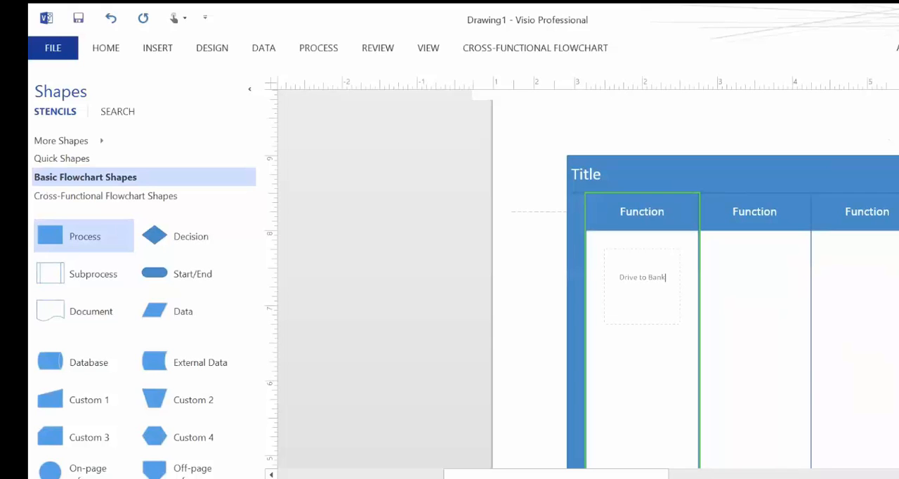
key(Escape)
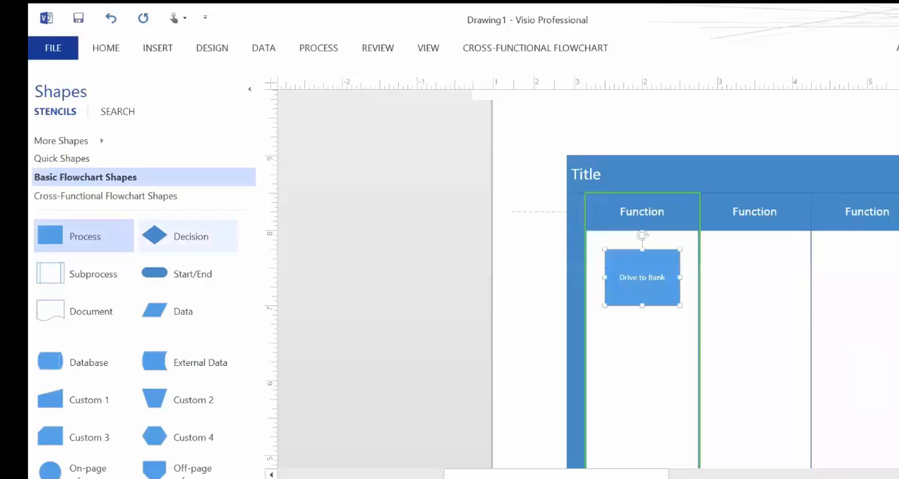
Add a second Process shape below Drive to Bank and link Drive to Bank to it with a connector.
drag(50, 235, 642, 371)
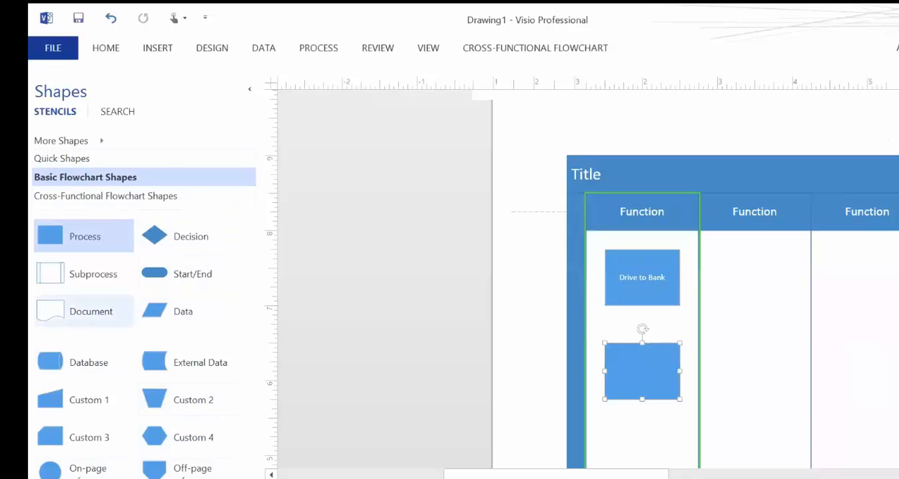
click(77, 159)
click(157, 48)
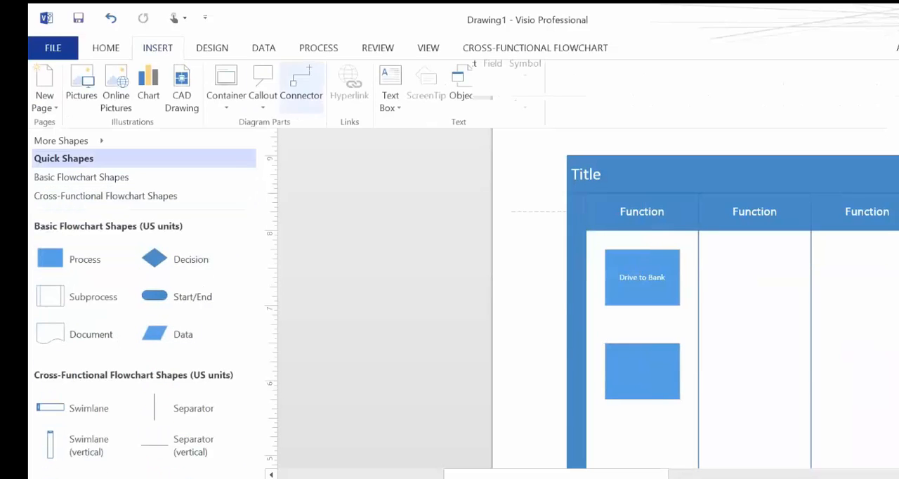
click(302, 90)
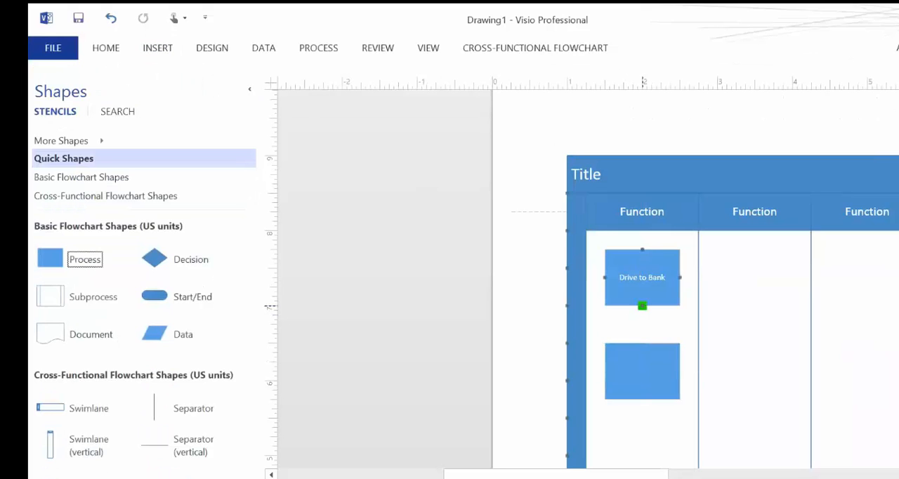
drag(642, 305, 642, 343)
key(Escape)
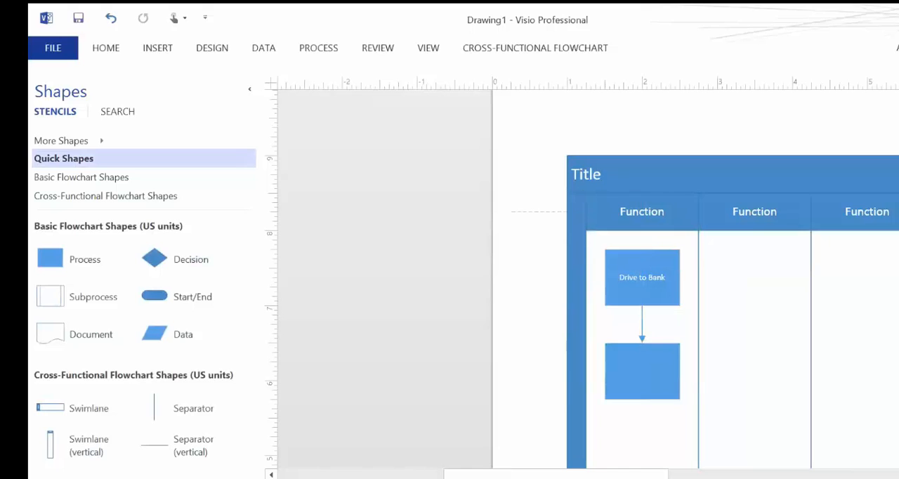
Move the blank Process shape from the first swimlane into the second swimlane.
mouse_move(642, 371)
mouse_down()
mouse_move(642, 393)
mouse_move(742, 351)
mouse_move(754, 324)
mouse_move(674, 361)
mouse_move(642, 361)
mouse_up()
scroll(754, 324, up, 1)
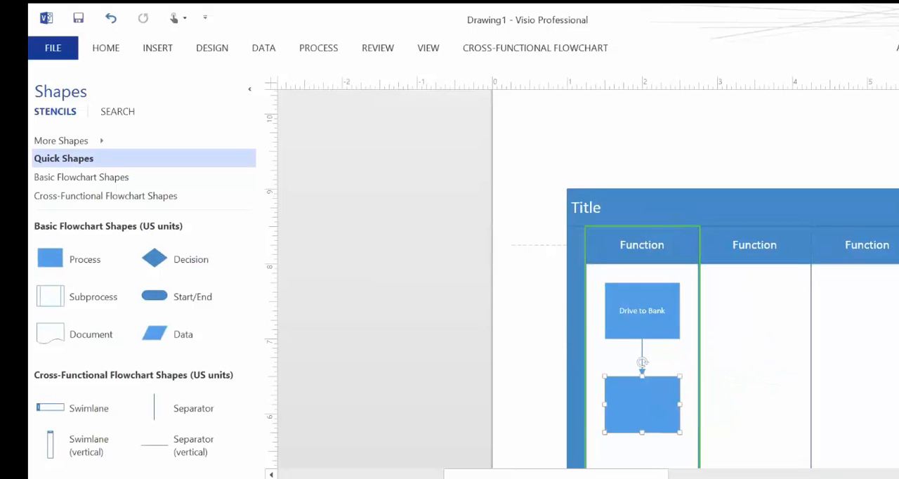
drag(642, 361, 754, 352)
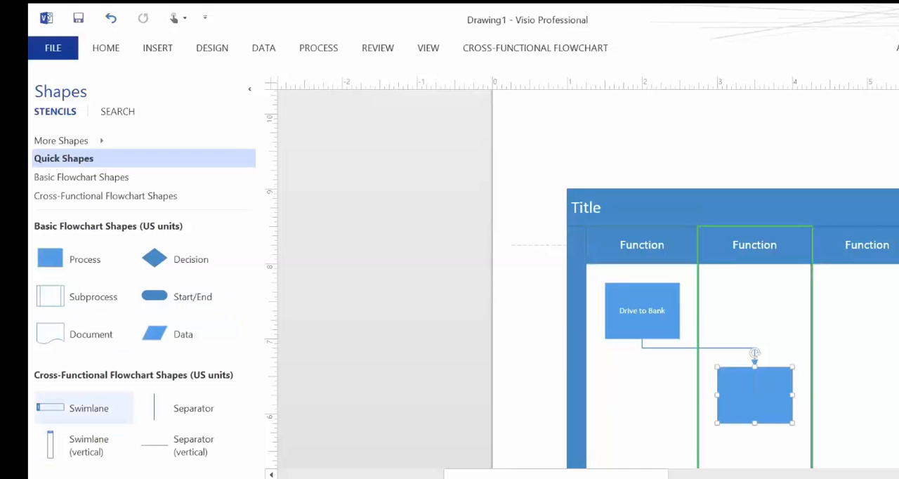
drag(50, 259, 842, 436)
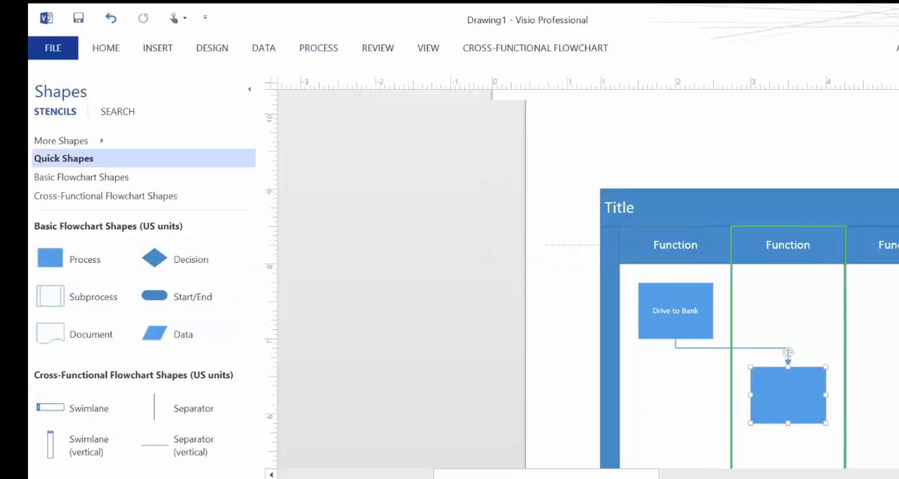
click(157, 49)
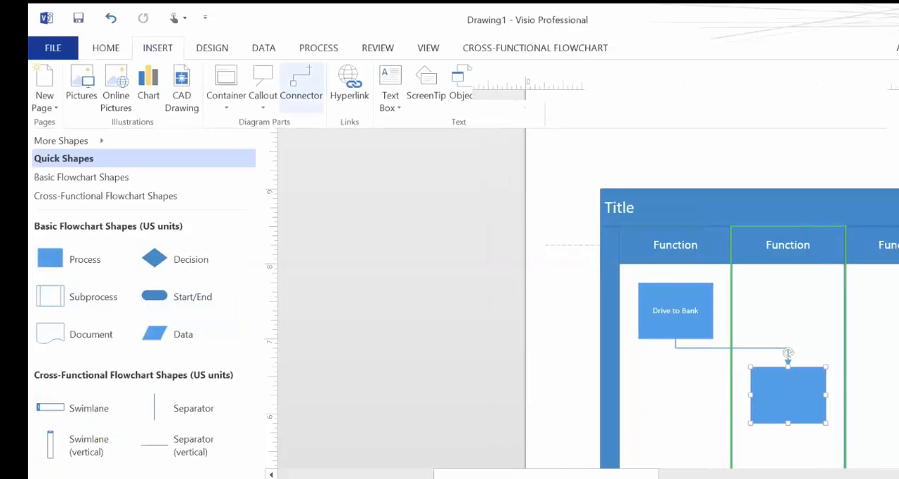
click(301, 87)
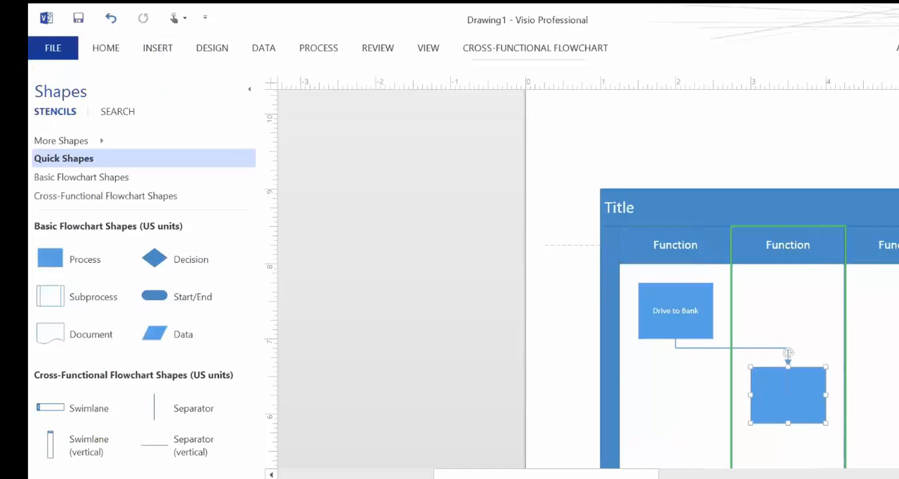
click(362, 302)
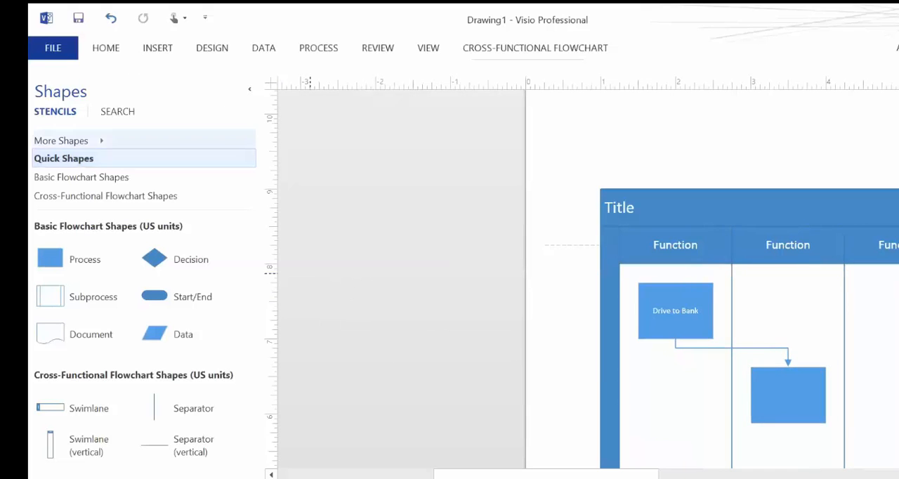
scroll(422, 341, down, 1)
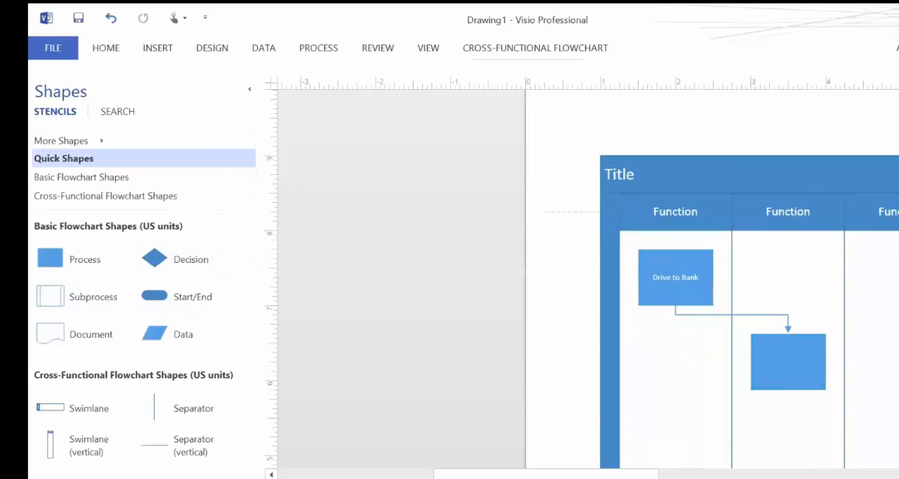
Try out saving the drawing to the computer's Documents folder as JPEG File Interchange Format, and cancel without saving.
click(53, 47)
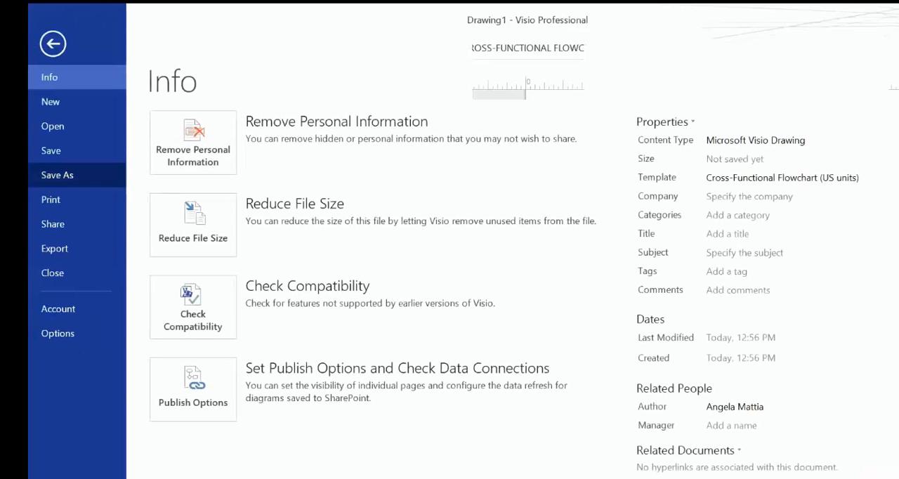
click(57, 175)
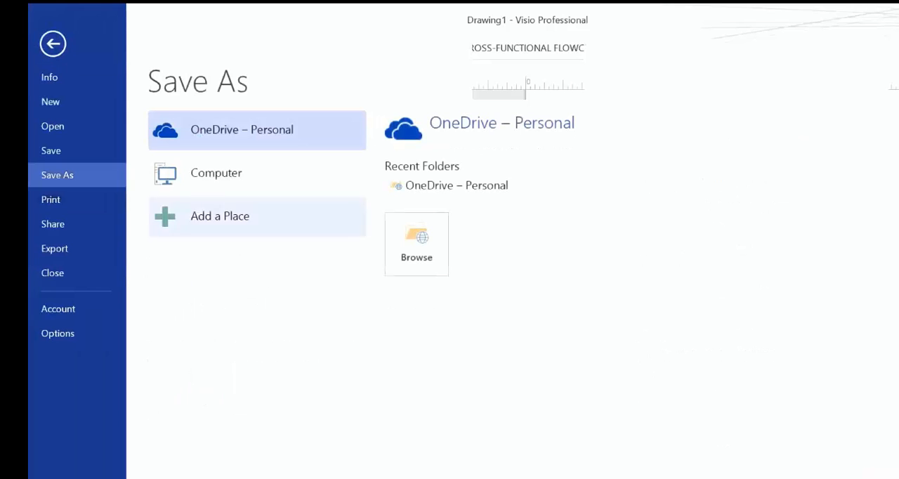
click(216, 173)
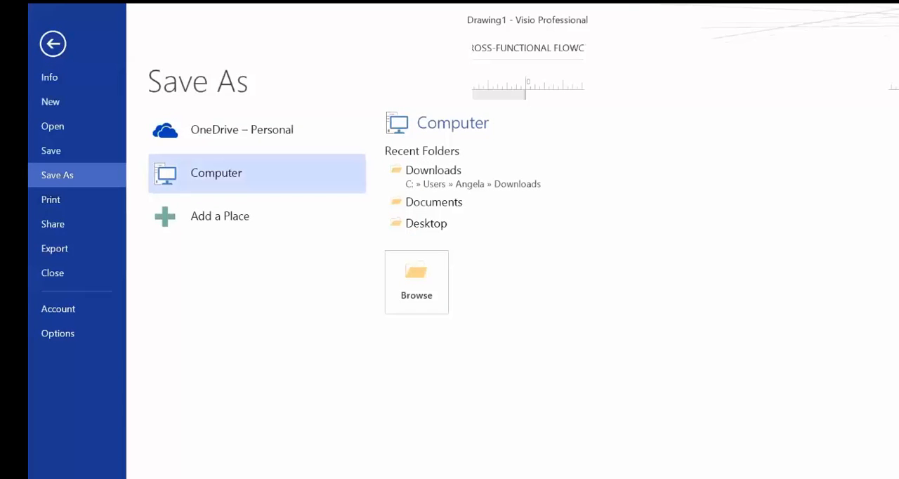
click(416, 281)
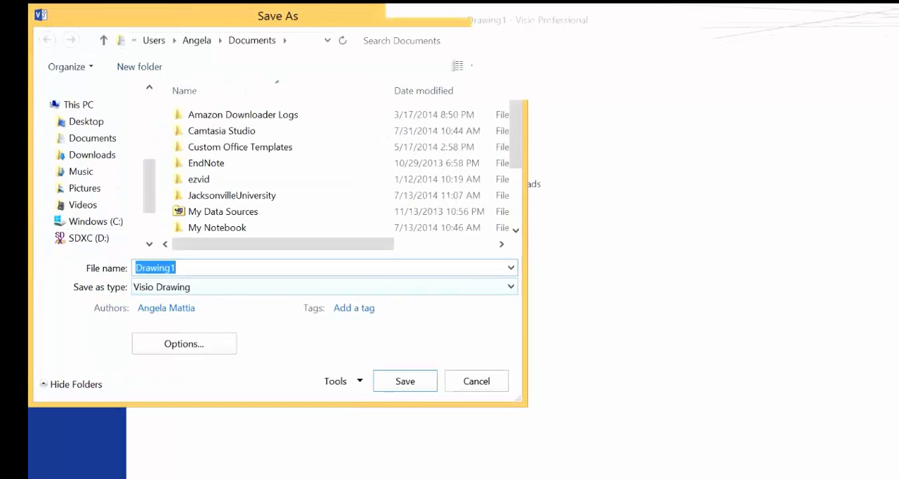
click(280, 286)
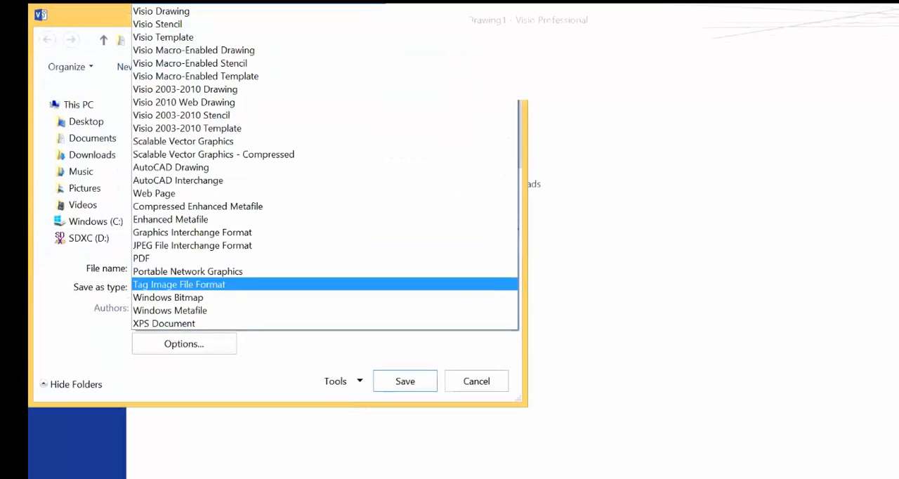
click(193, 246)
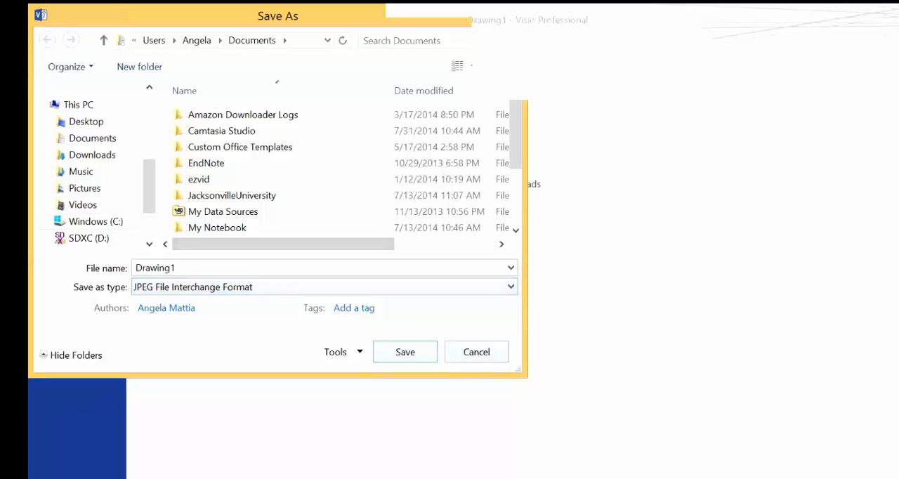
click(476, 352)
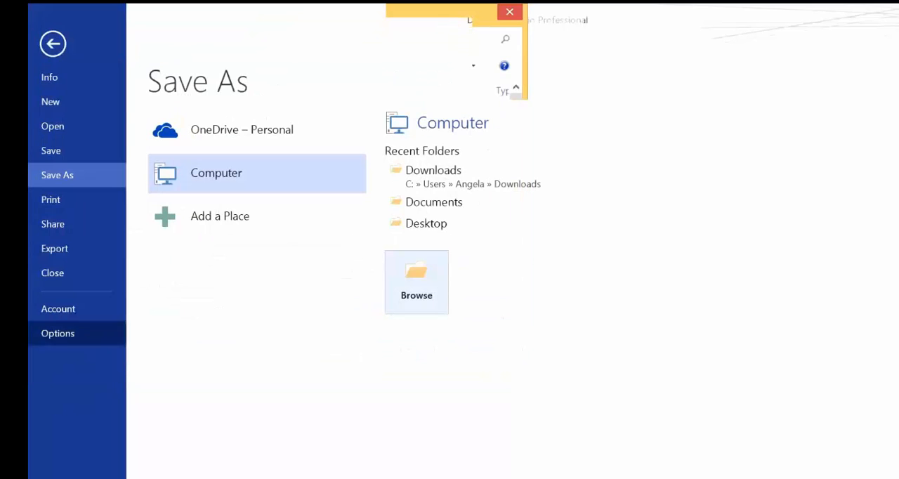
click(52, 44)
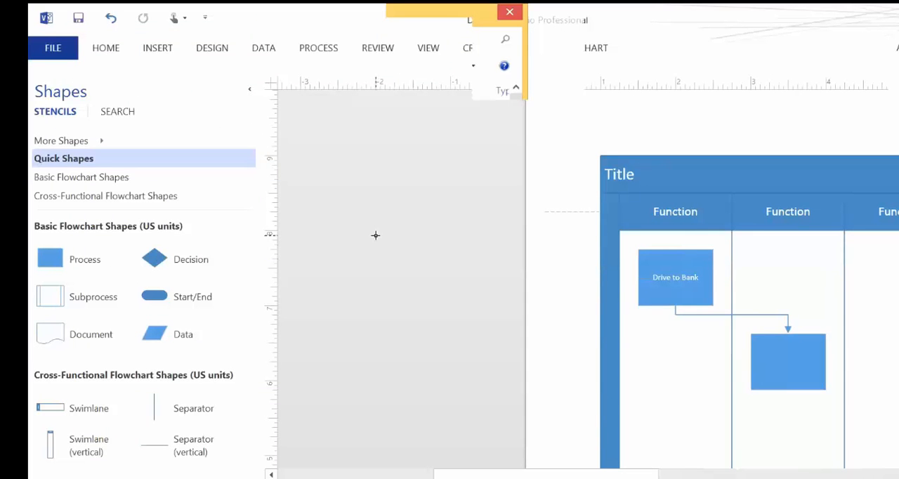
Rename the heading of the first swimlane, which contains Drive to Bank, to "Customer".
scroll(675, 243, up, 2)
click(677, 244)
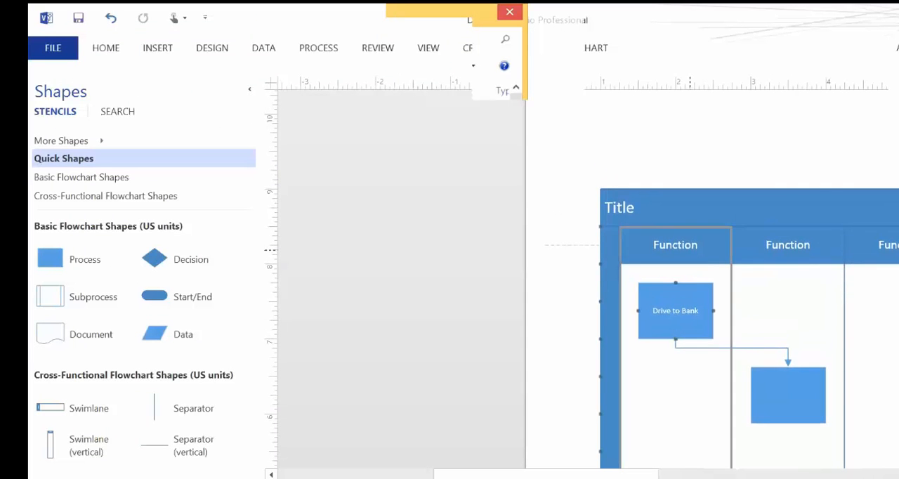
double_click(677, 244)
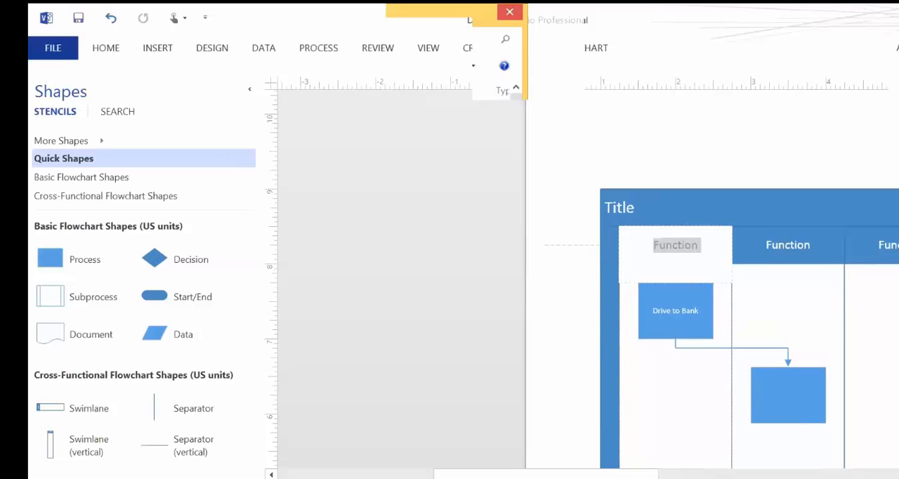
text(Custome)
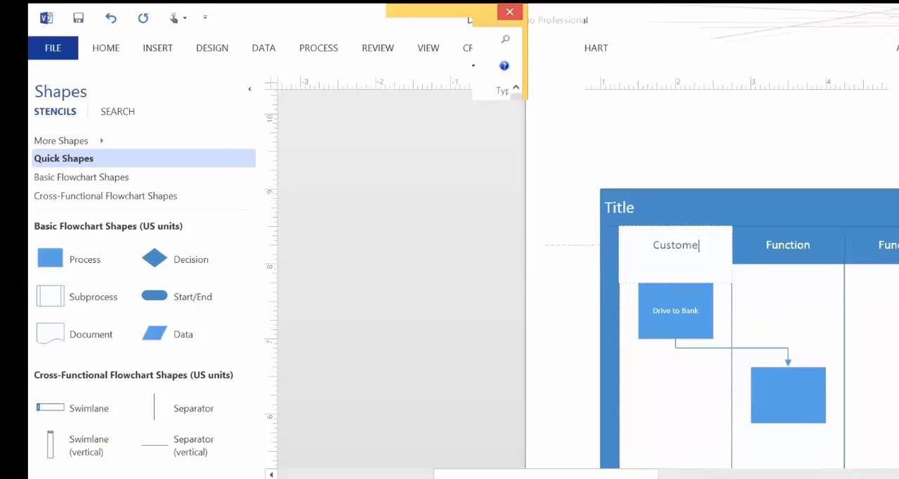
text(r)
key(Escape)
Replace the flowchart's placeholder title with "Mobile Banking".
scroll(657, 174, down, 2)
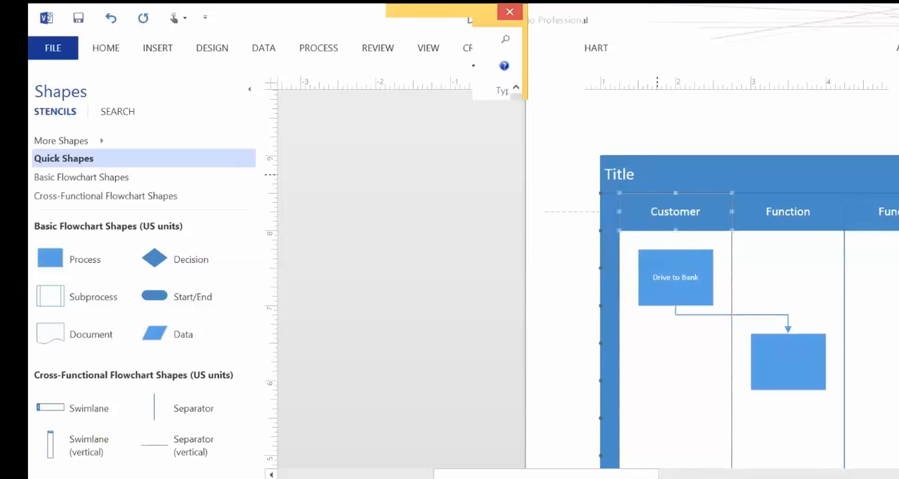
click(625, 174)
double_click(629, 174)
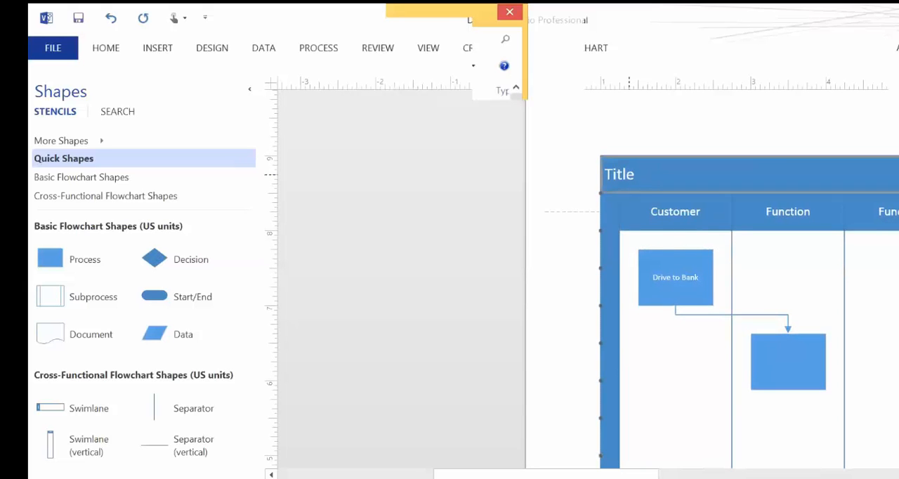
text(Mo)
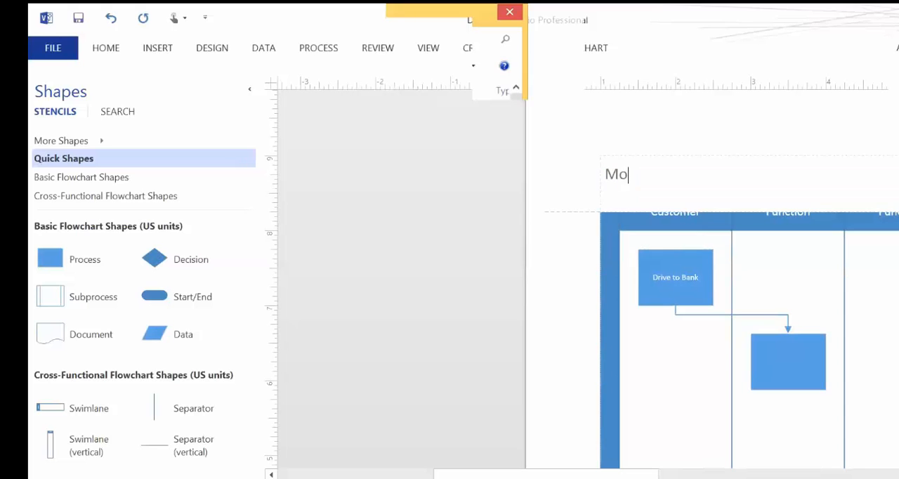
text(b)
text(i)
key(BackSpace)
text(ile Banking)
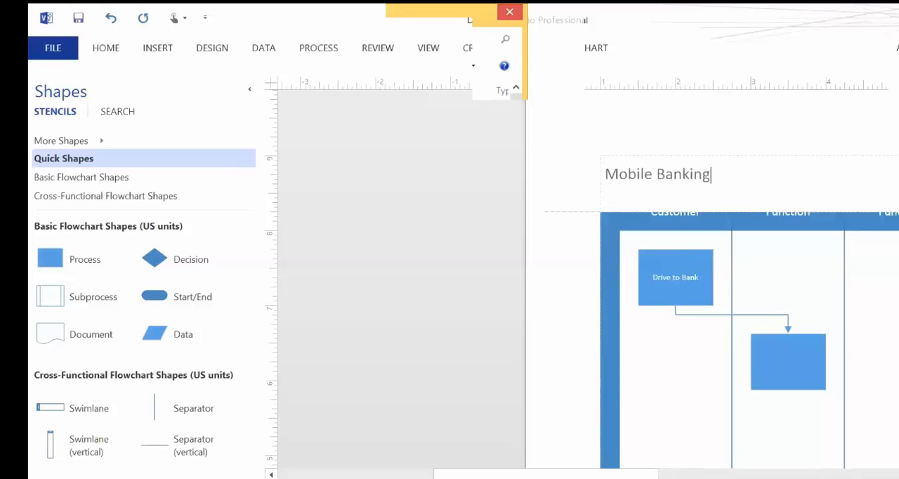
click(676, 277)
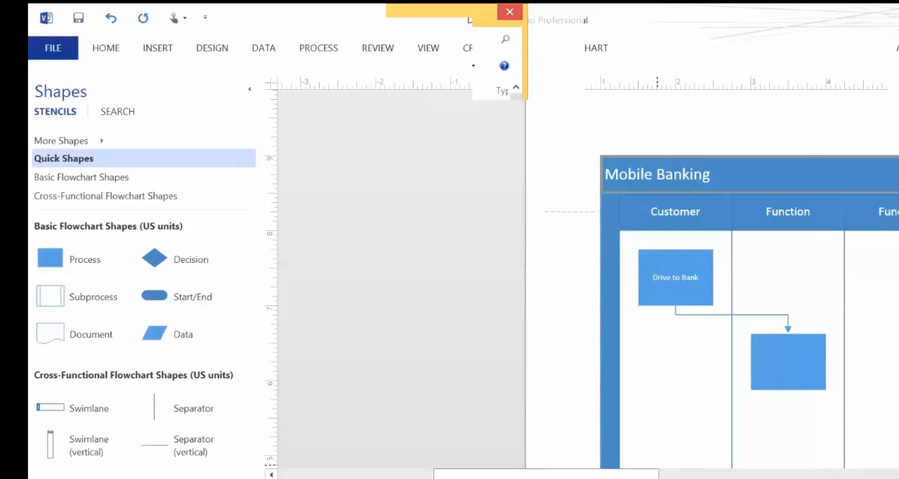
mouse_move(618, 474)
mouse_down()
mouse_move(742, 474)
mouse_move(684, 474)
mouse_up()
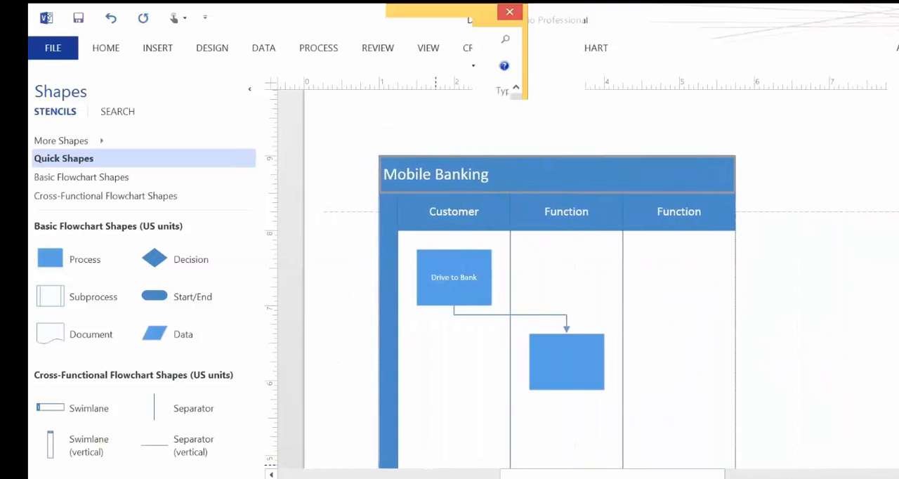